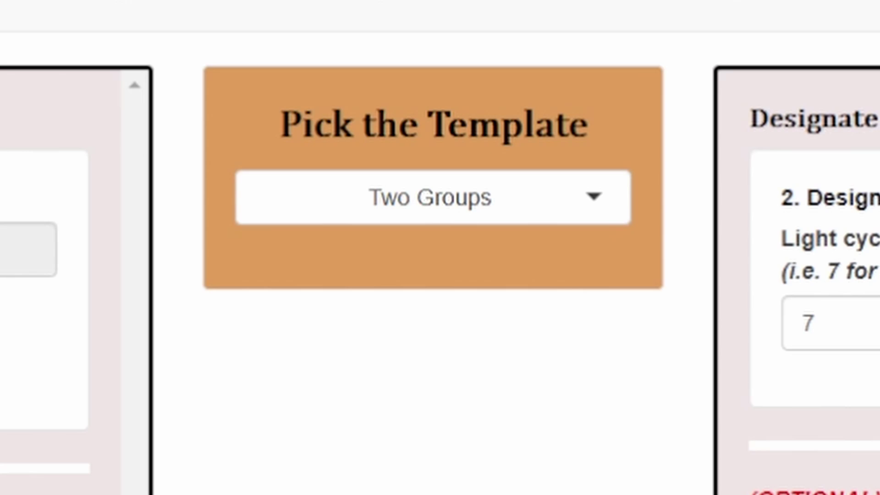
pyautogui.click(491, 197)
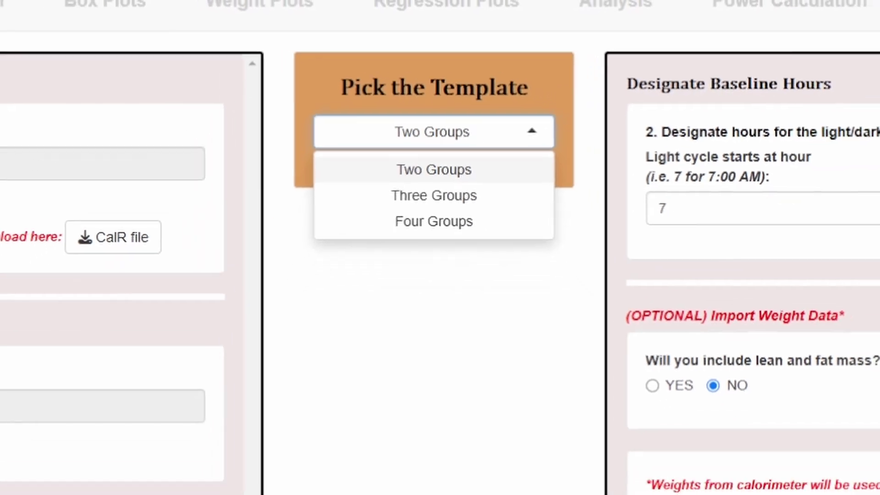
pyautogui.press('Escape')
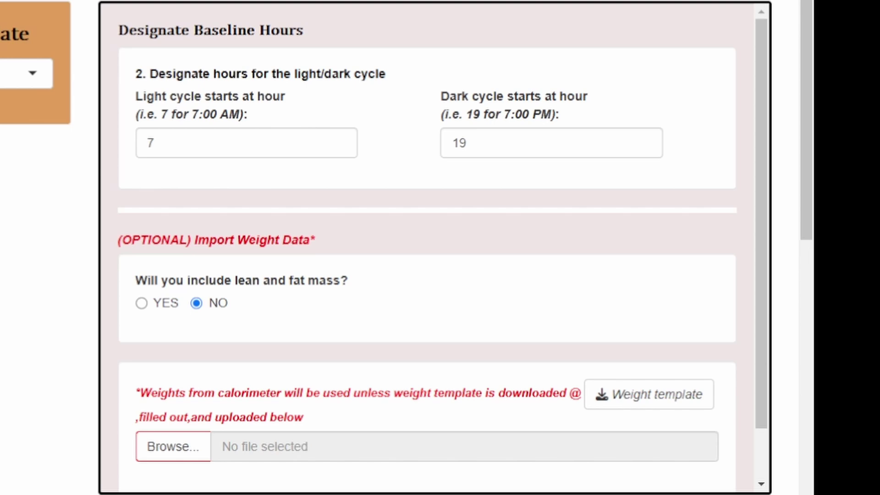
# Set the light cycle to start at hour 6 and the dark cycle at hour 18
pyautogui.doubleClick(150, 143)
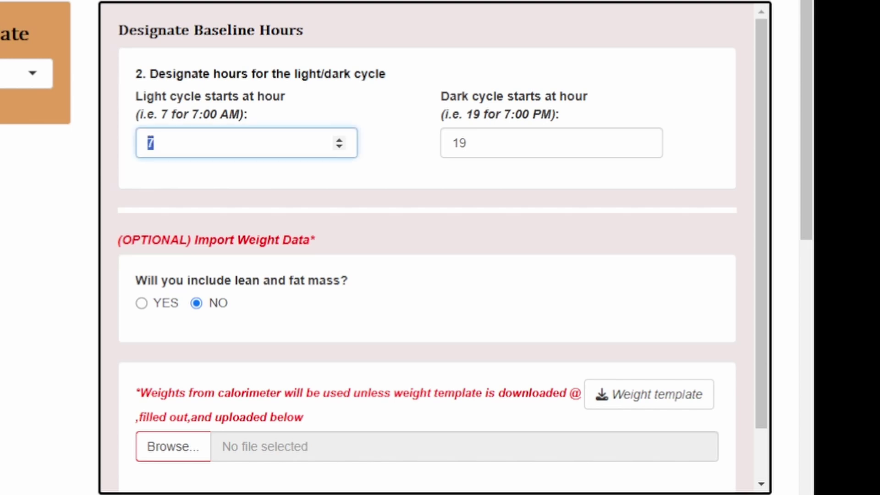
pyautogui.write('6')
pyautogui.press('Tab')
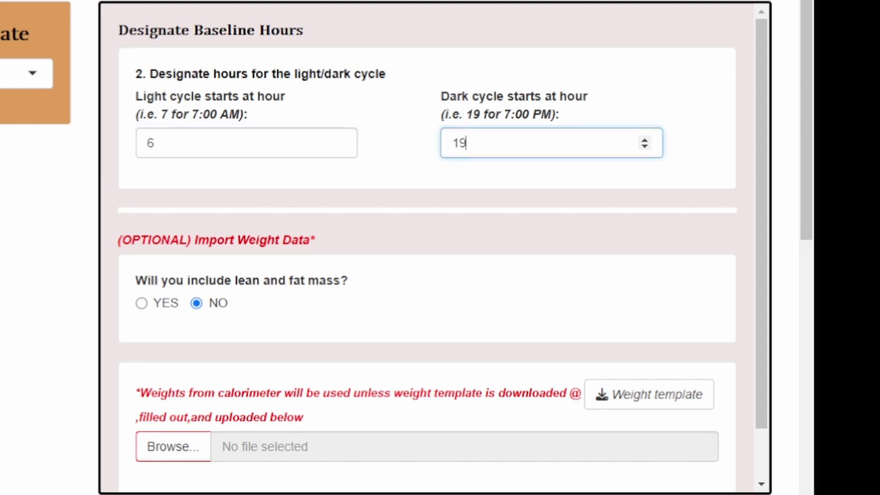
pyautogui.write('18')
pyautogui.press('Tab')
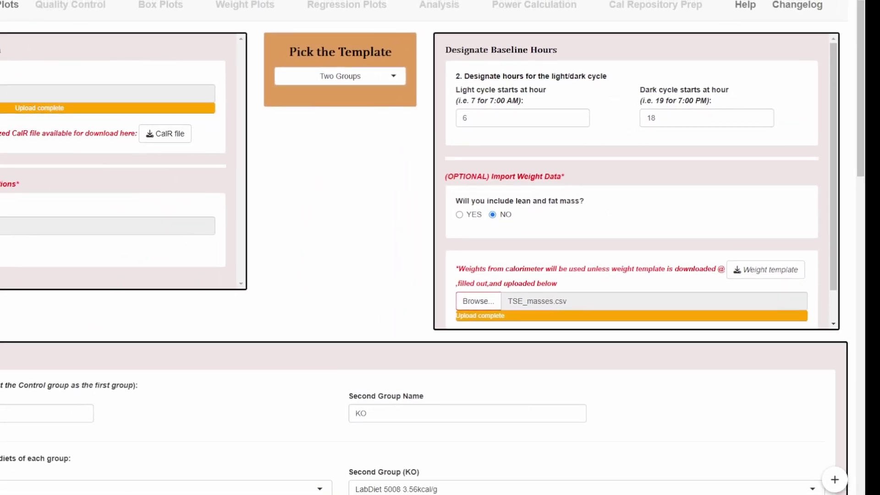
# Name the first (control) group WT and the second group KO
pyautogui.scroll(-4, 440, 229)
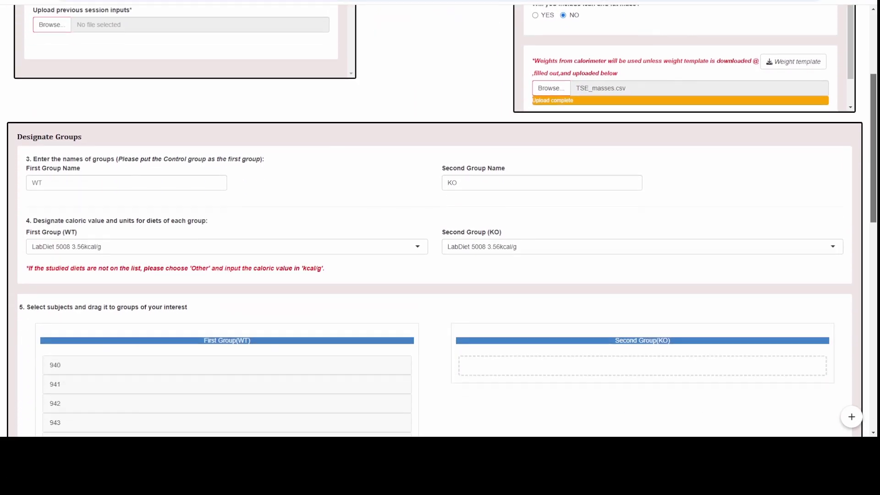
pyautogui.scroll(-3, 440, 229)
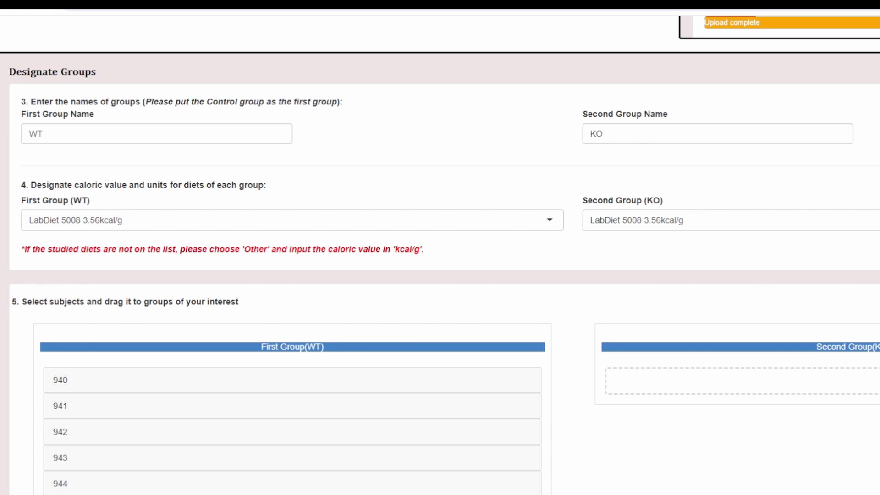
pyautogui.doubleClick(35, 133)
pyautogui.write('WT')
pyautogui.doubleClick(596, 134)
pyautogui.write('KO')
# Set the WT group's diet to ResearchDiet 60 kcal% Fat 5.21kcal/g
pyautogui.click(123, 220)
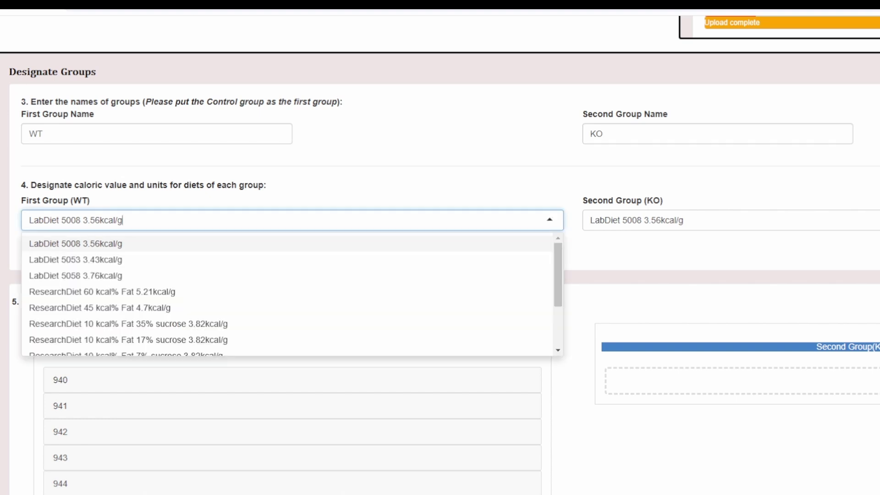
pyautogui.press('Up')
pyautogui.press('Down')
pyautogui.press('Down')
pyautogui.press('Down')
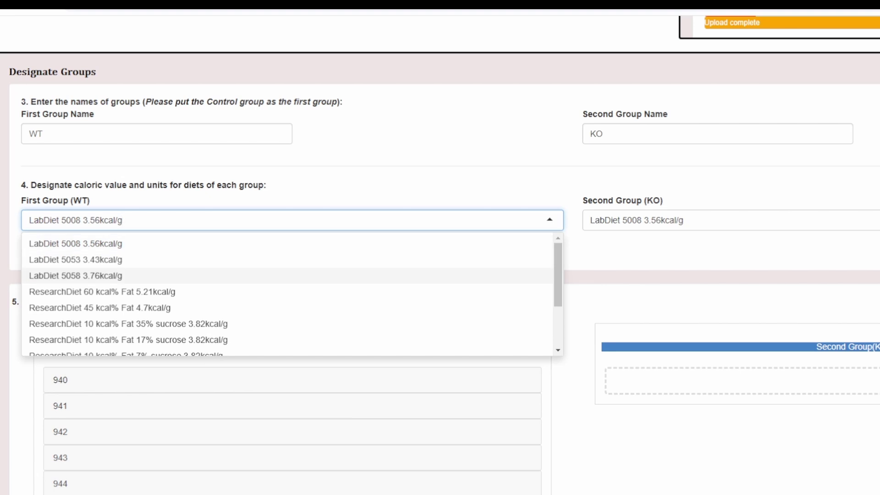
pyautogui.press('Return')
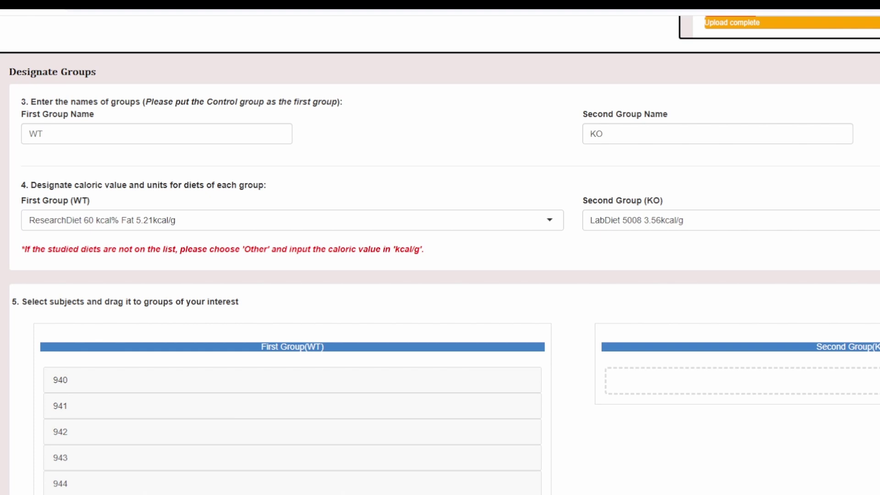
# Set the KO group's diet to Other so that a custom diet can be specified
pyautogui.click(684, 220)
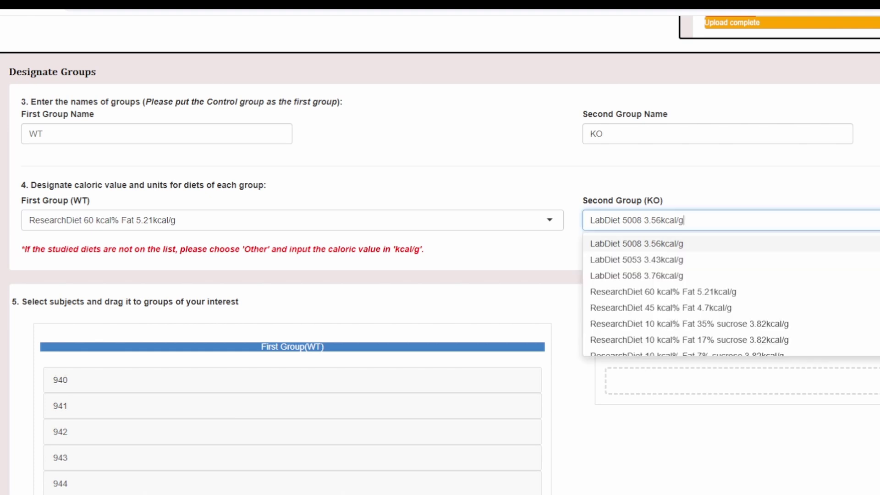
pyautogui.press('Down')
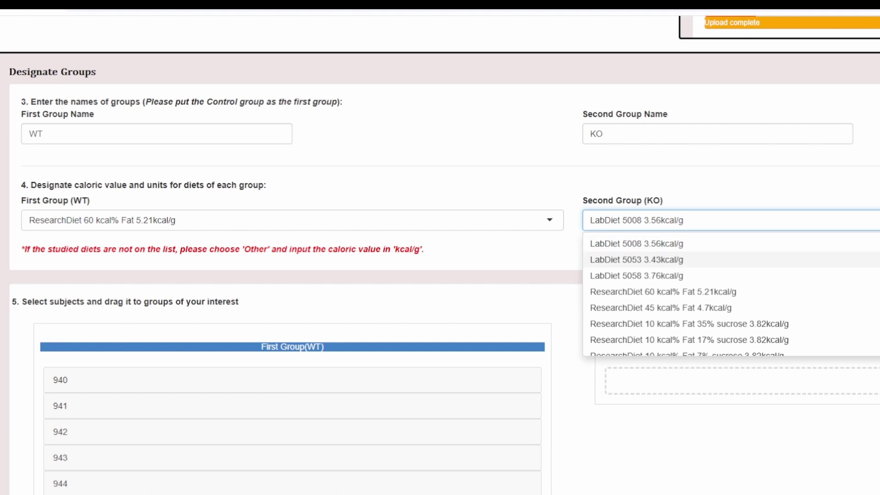
pyautogui.press('Down')
pyautogui.press('Down')
pyautogui.press('Down')
pyautogui.press('Down')
pyautogui.press('Down')
pyautogui.press('Down')
pyautogui.press('Down')
pyautogui.press('Down')
pyautogui.press('Down')
pyautogui.press('Down')
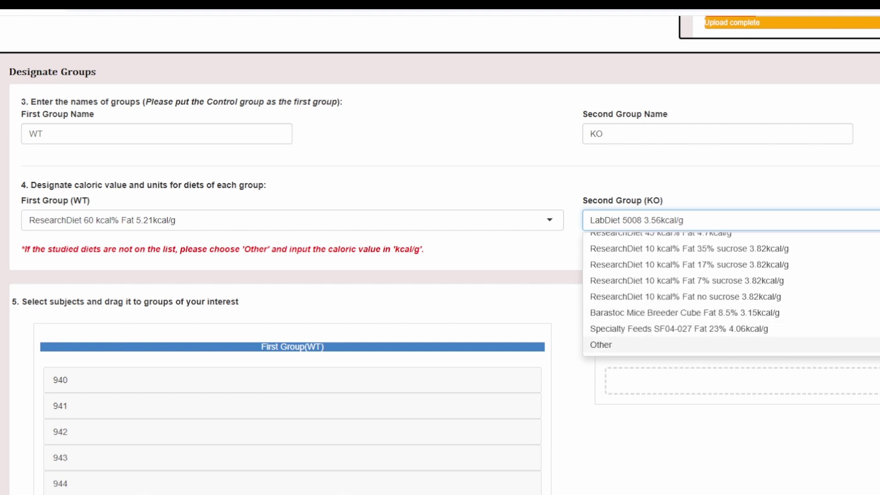
pyautogui.press('Return')
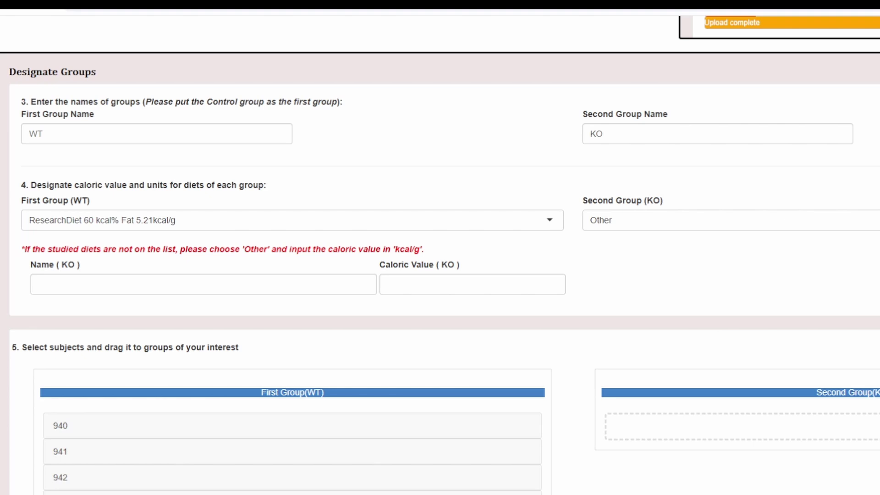
# Enter the KO group's custom diet as Research Diet 60% with a caloric value of 5.21
pyautogui.click(203, 284)
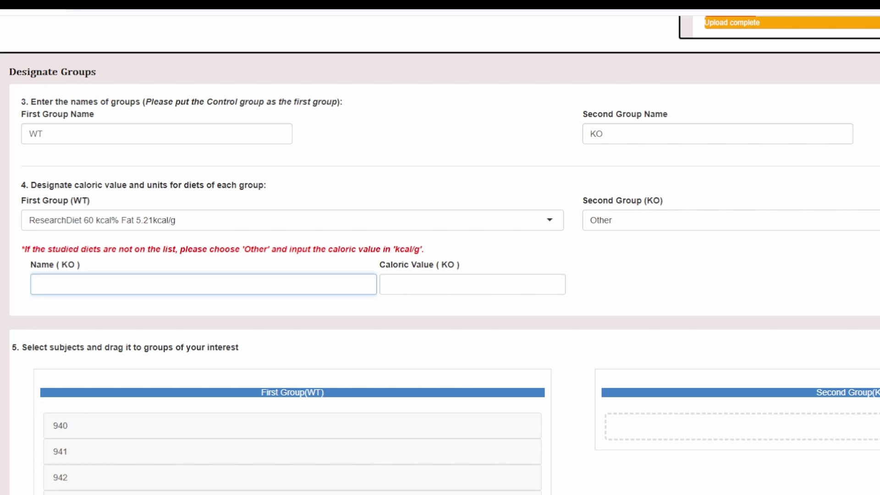
pyautogui.write('Research Diet 60%')
pyautogui.click(413, 285)
pyautogui.write('5.2')
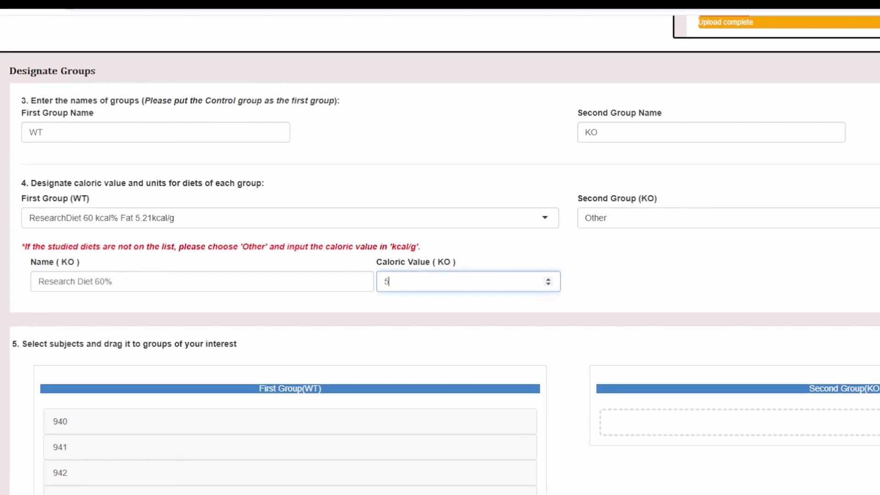
pyautogui.write('1')
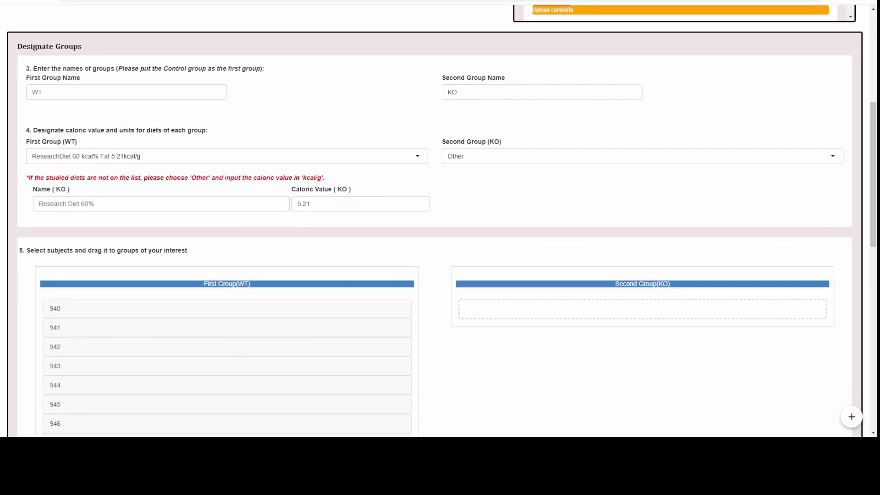
pyautogui.scroll(-5, 440, 220)
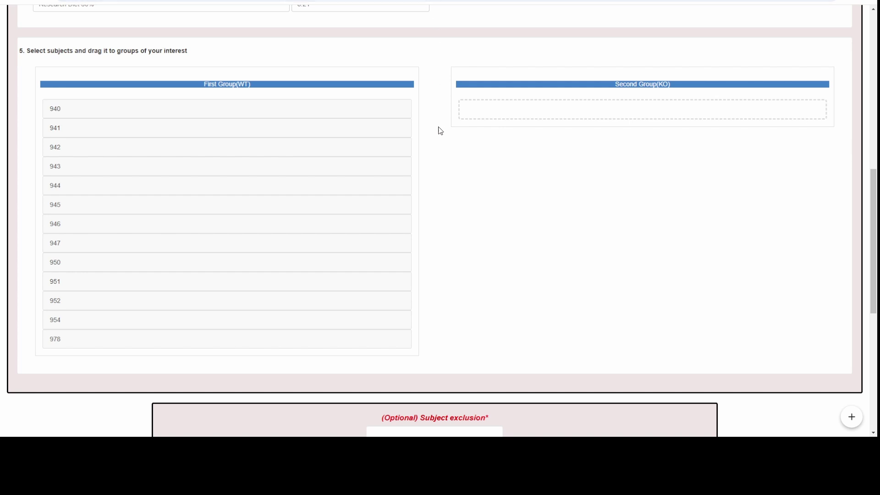
pyautogui.click(374, 107)
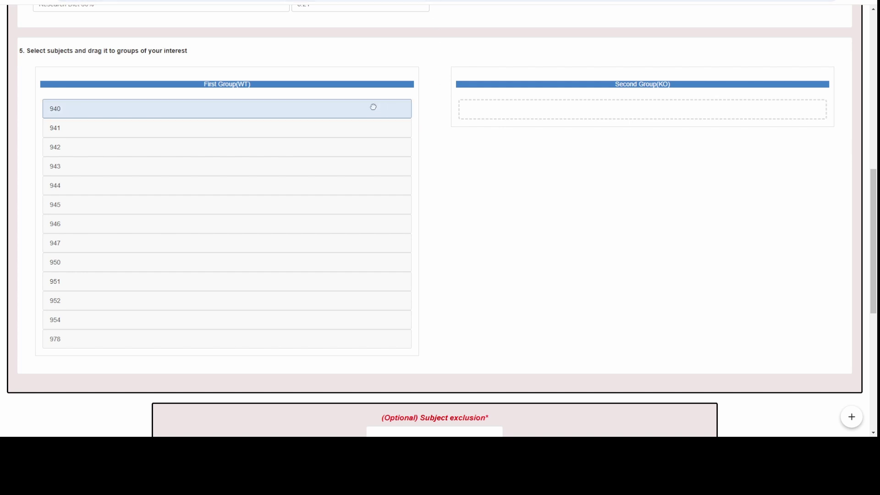
pyautogui.click(374, 107)
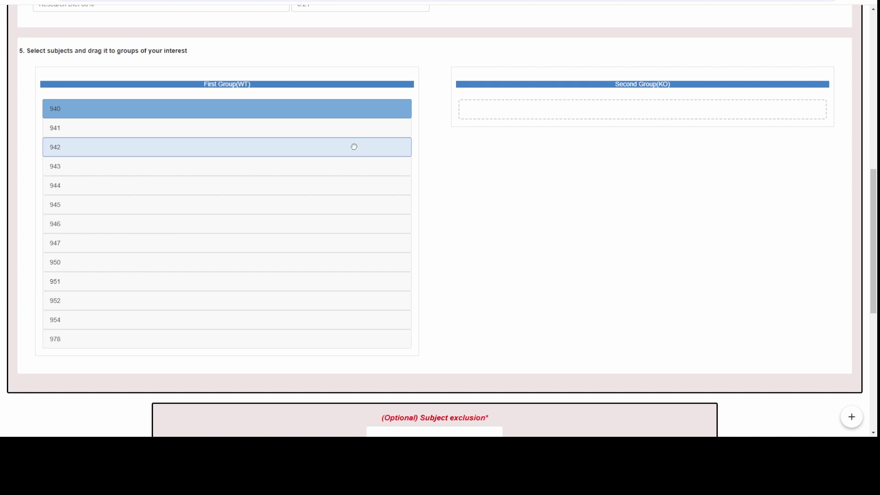
pyautogui.click(354, 146)
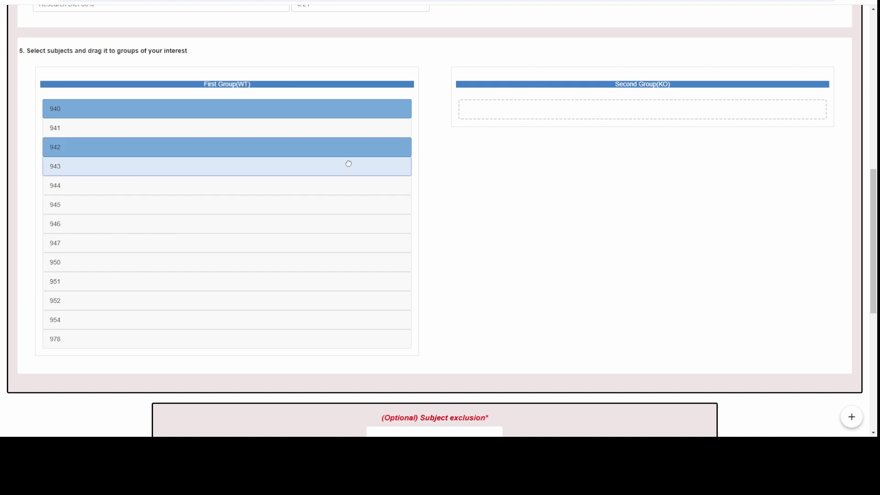
pyautogui.click(348, 167)
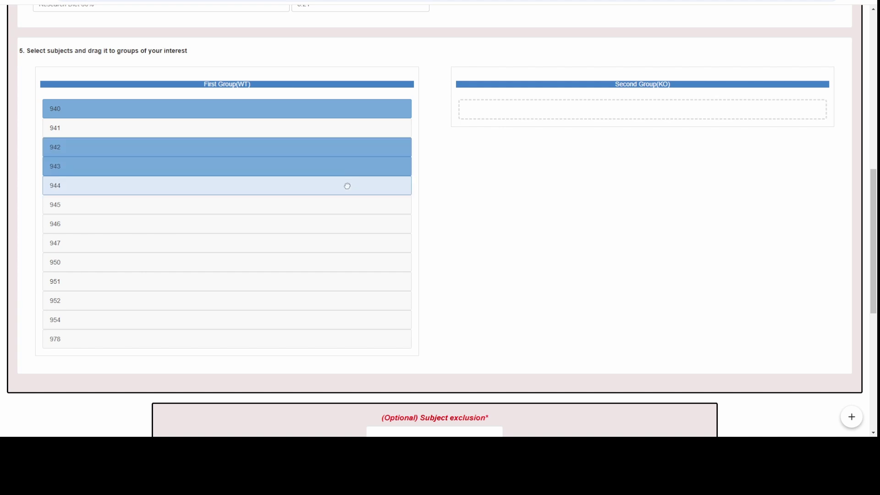
pyautogui.click(347, 186)
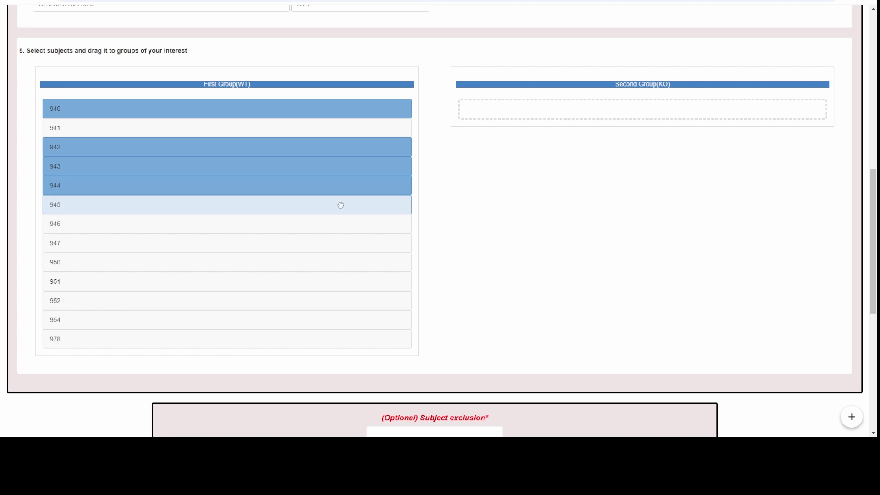
pyautogui.click(338, 211)
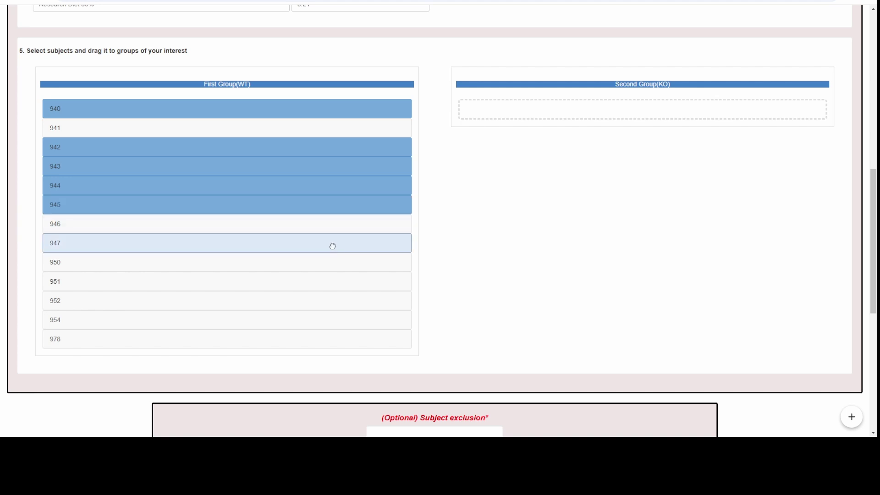
pyautogui.click(333, 246)
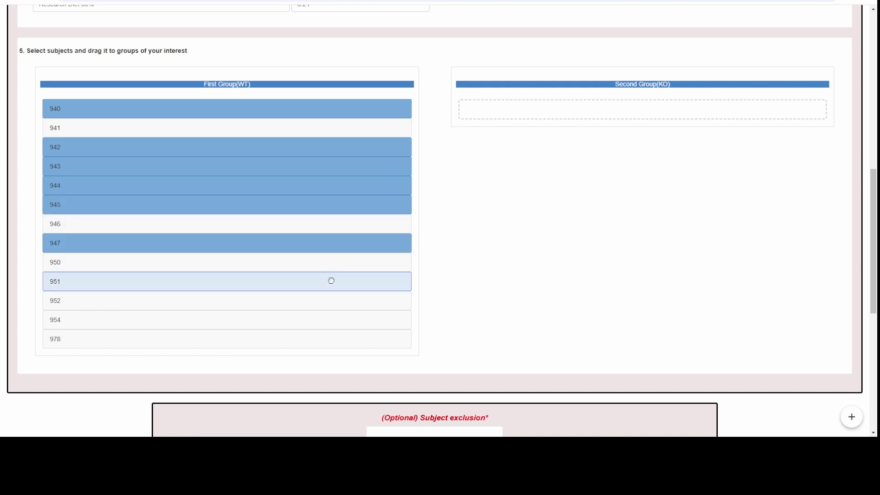
pyautogui.click(372, 282)
pyautogui.click(458, 257)
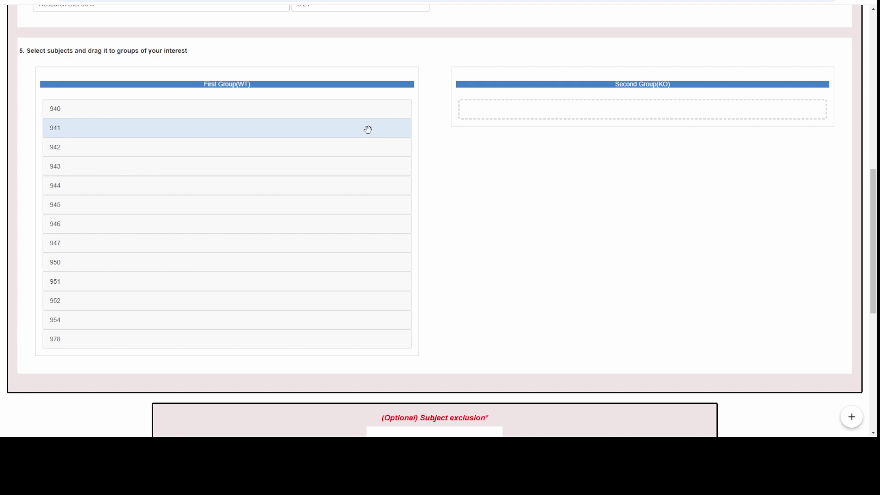
# Move subjects 941, 946, 950, 952, 954 and 978 from the WT group to the KO group
pyautogui.moveTo(368, 130); pyautogui.dragTo(367, 134)
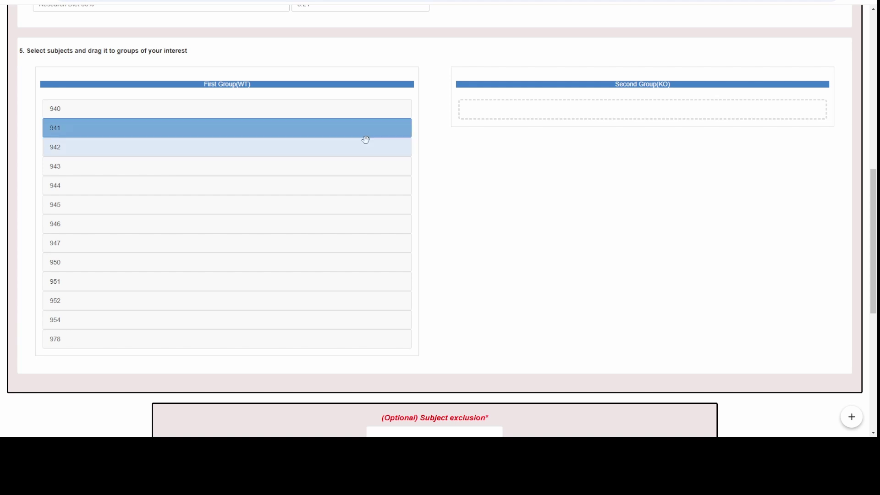
pyautogui.click(358, 223)
pyautogui.click(353, 267)
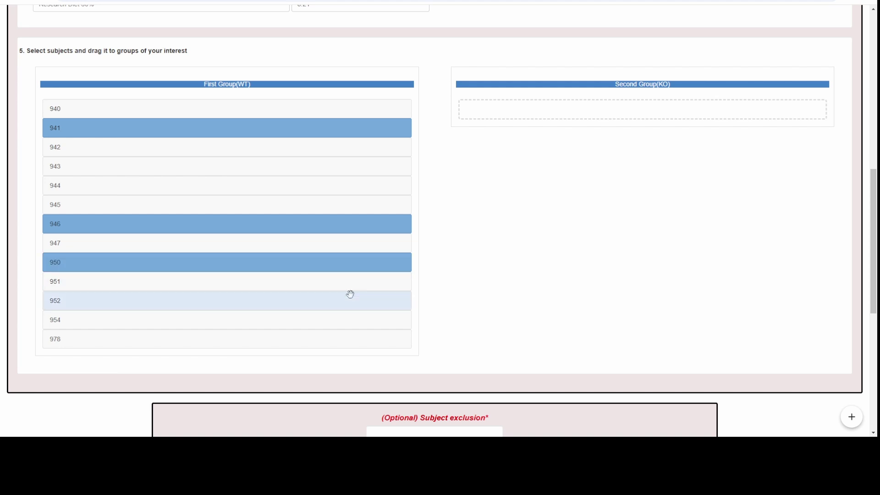
pyautogui.moveTo(351, 294); pyautogui.dragTo(674, 102)
pyautogui.click(348, 326)
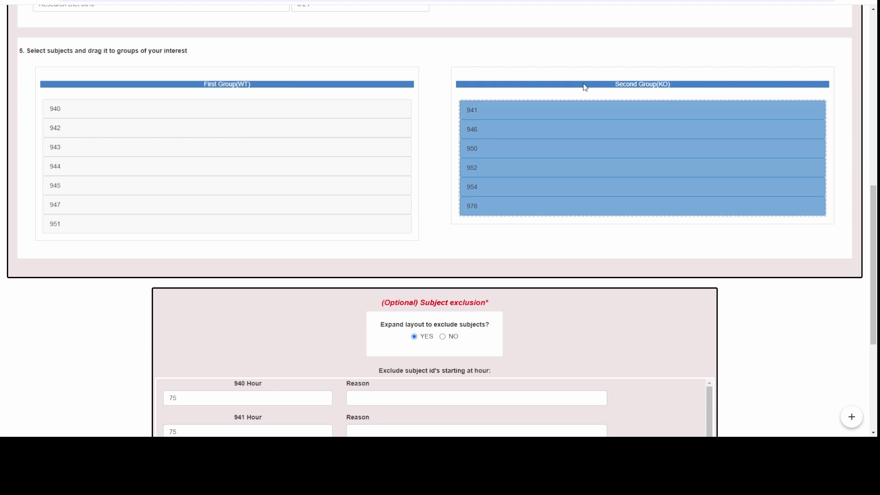
pyautogui.click(514, 51)
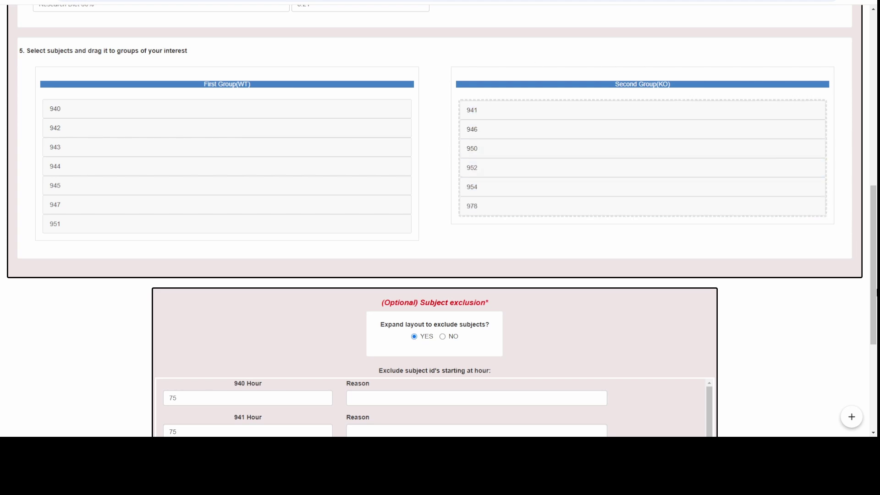
# Generate the time plot from the entered calorimetry data and group settings
pyautogui.scroll(10, 876, 292)
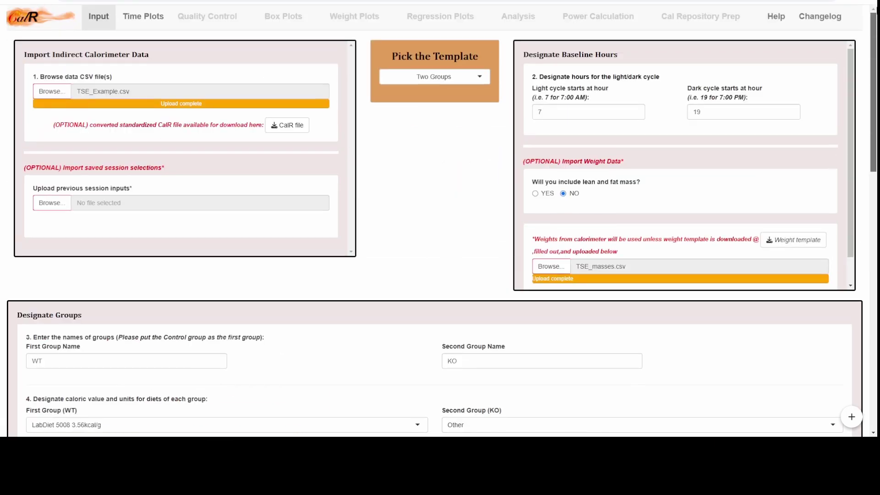
pyautogui.click(139, 21)
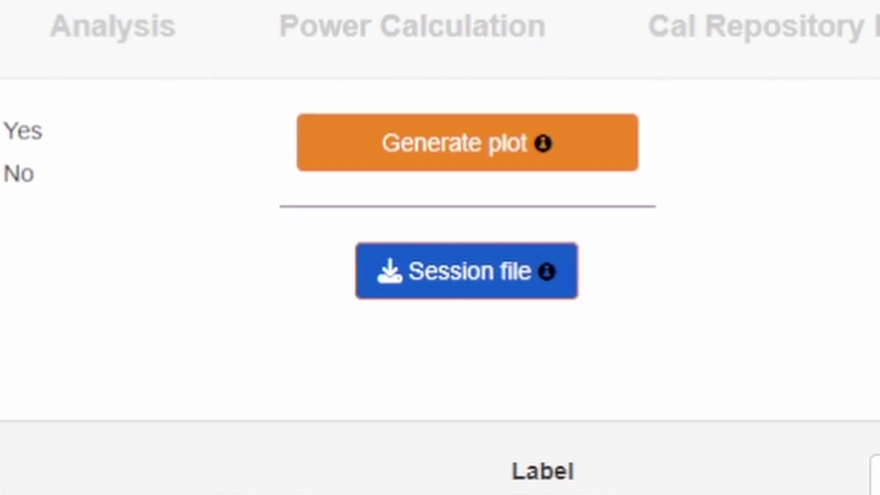
pyautogui.click(453, 143)
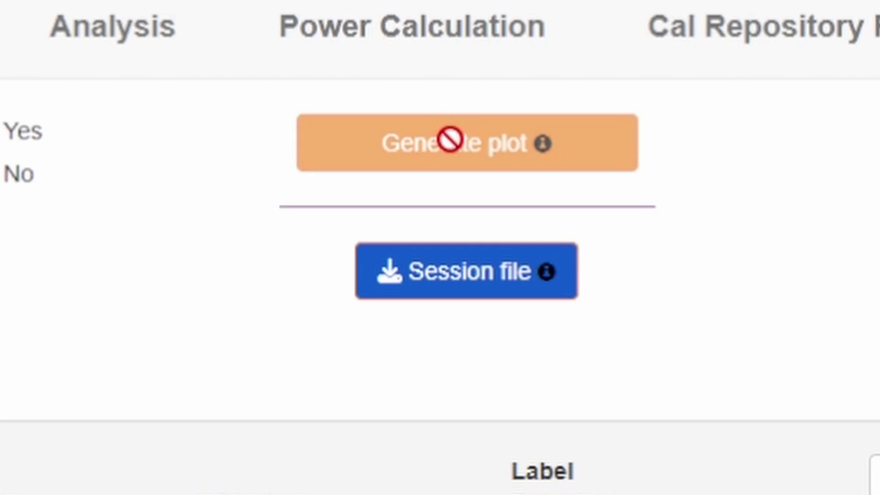